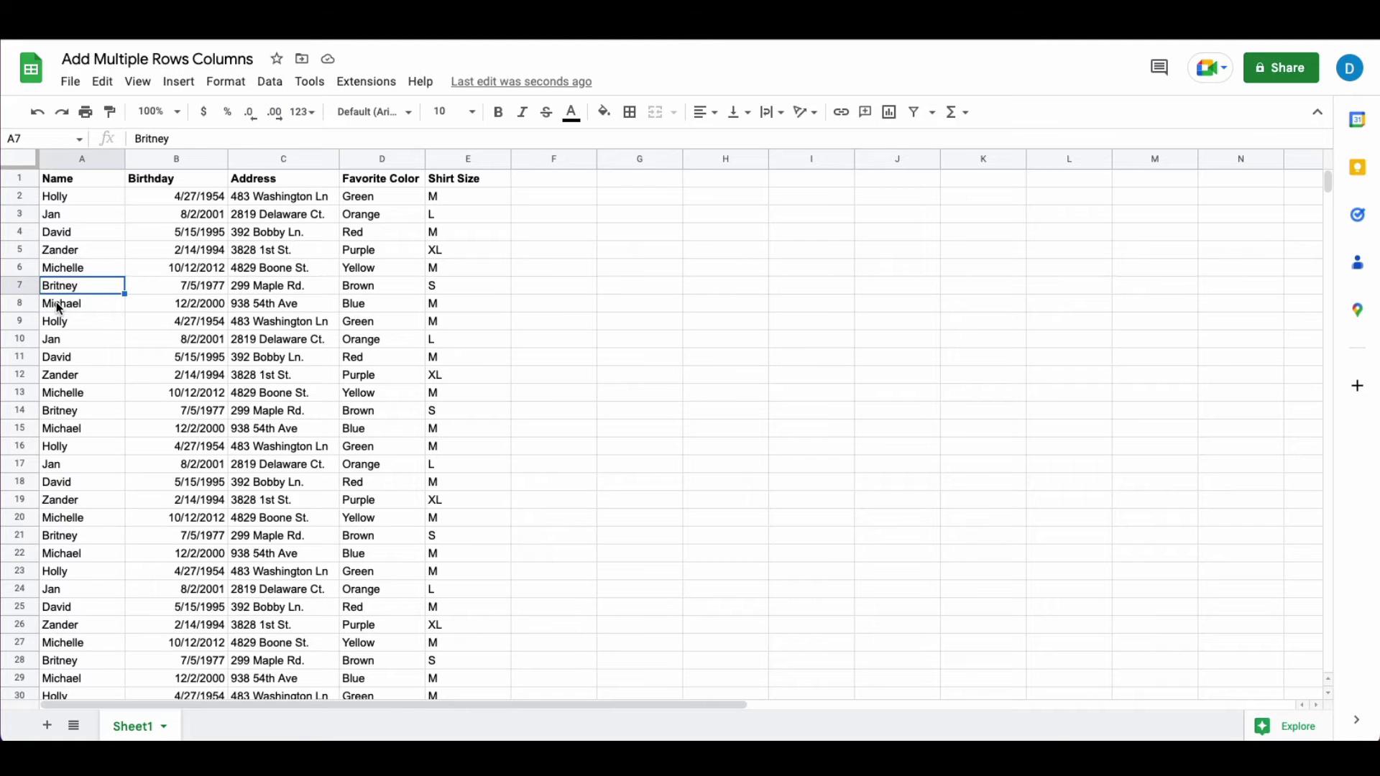
# - Check the row options for Michael in row 8, then dismiss them without inserting
pyautogui.click(58, 306)
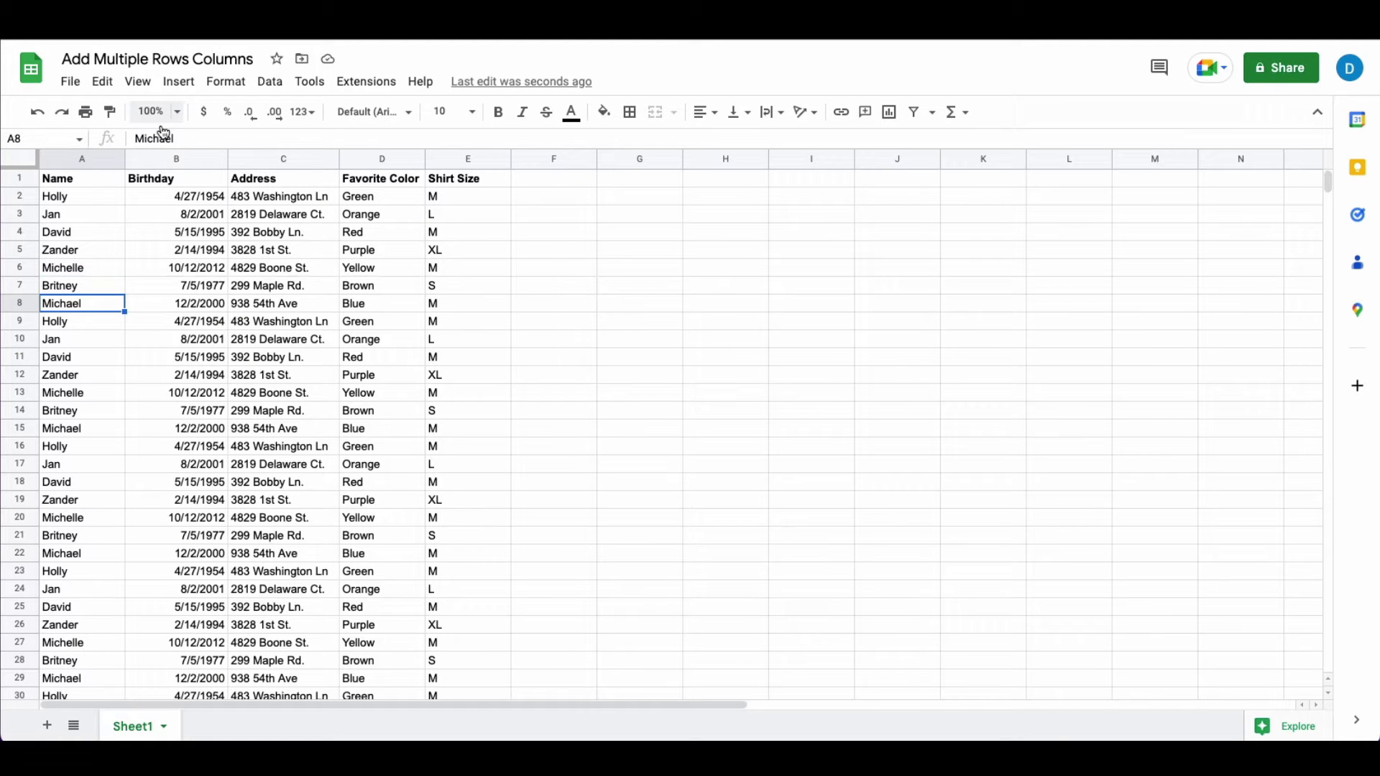
pyautogui.rightClick(85, 303)
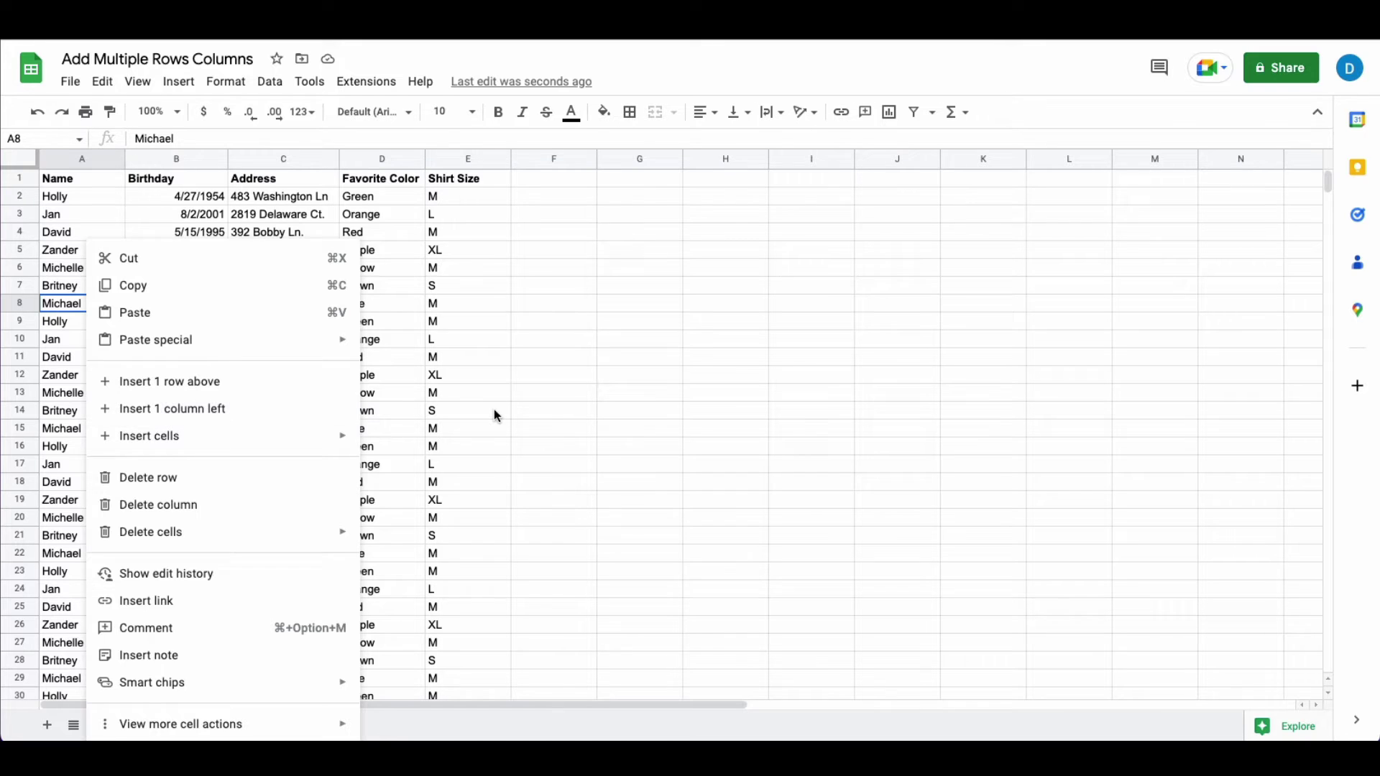
pyautogui.click(474, 410)
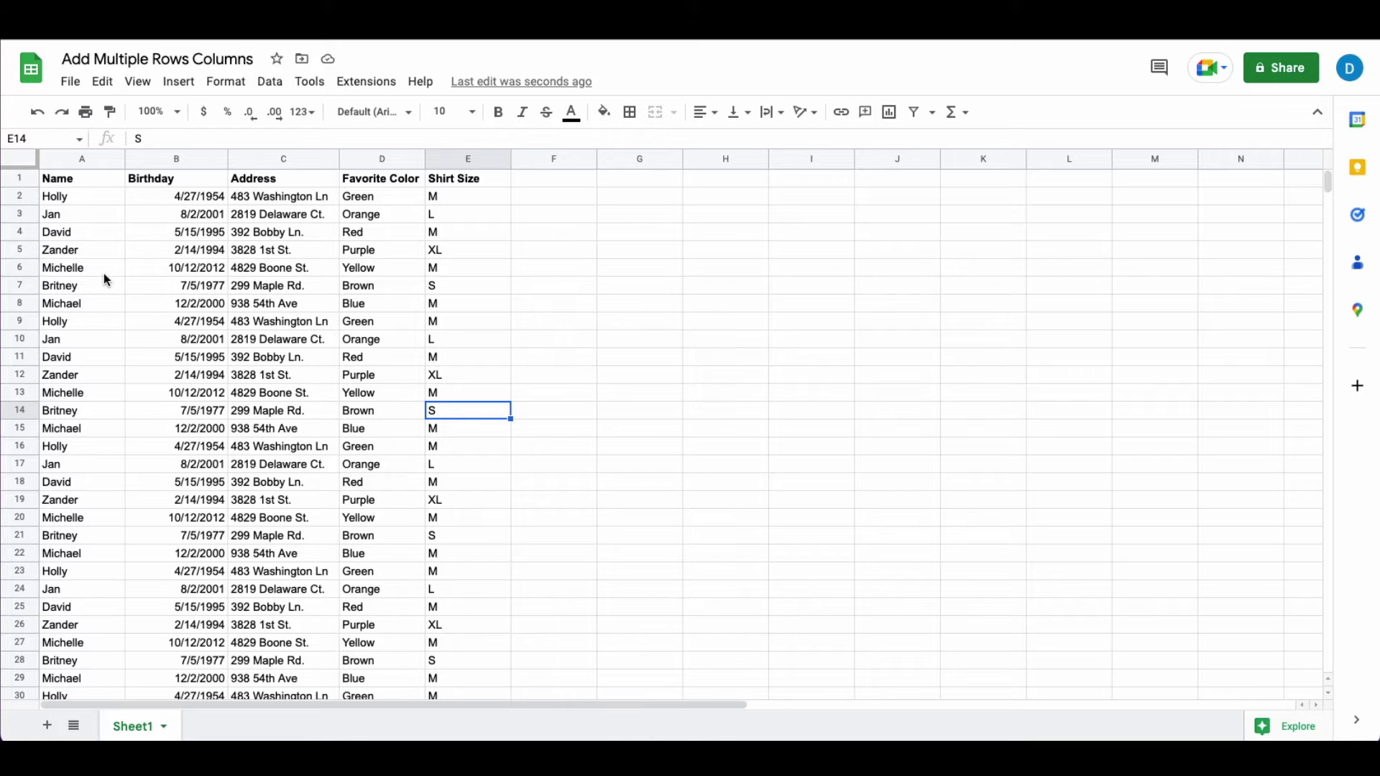
# - Select A5:A14 from Zander and insert ten blank rows above him
pyautogui.click(94, 253)
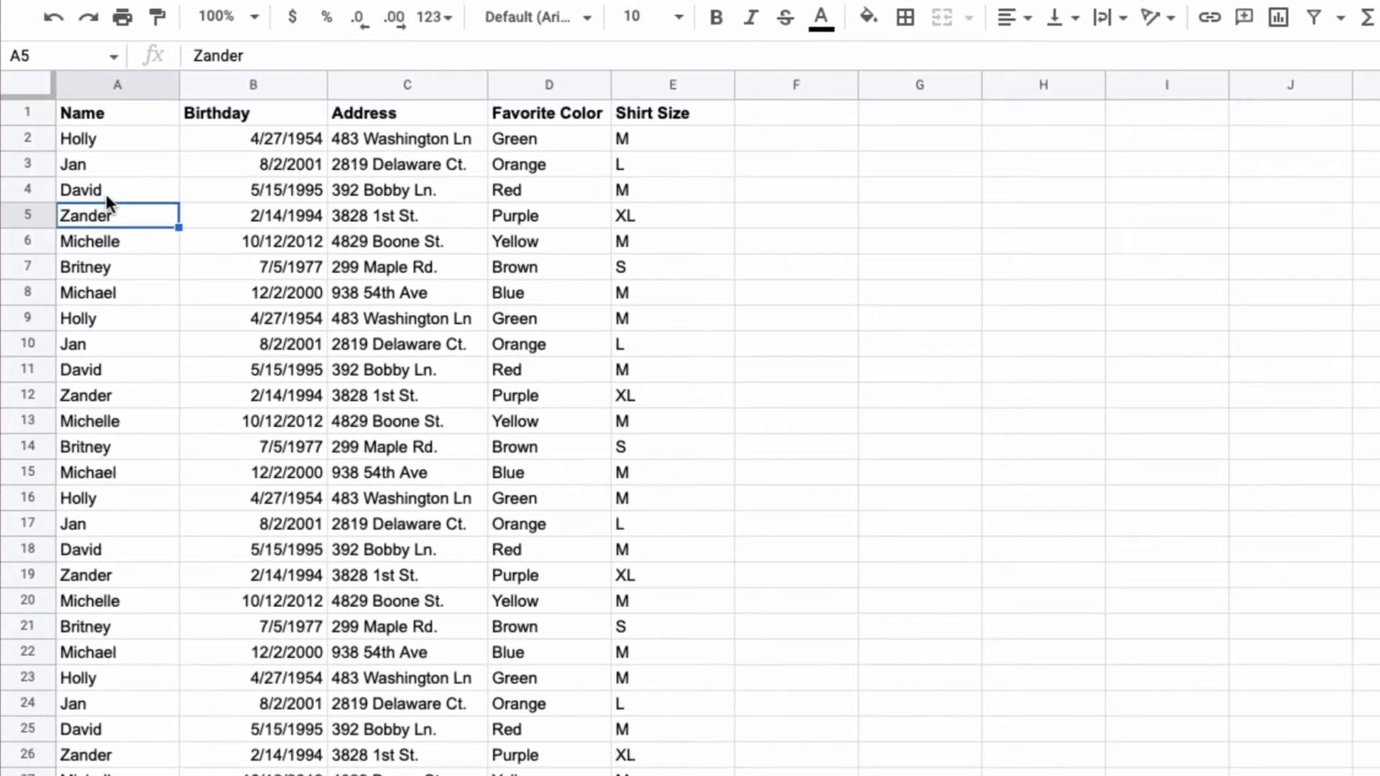
pyautogui.moveTo(133, 204); pyautogui.dragTo(138, 457)
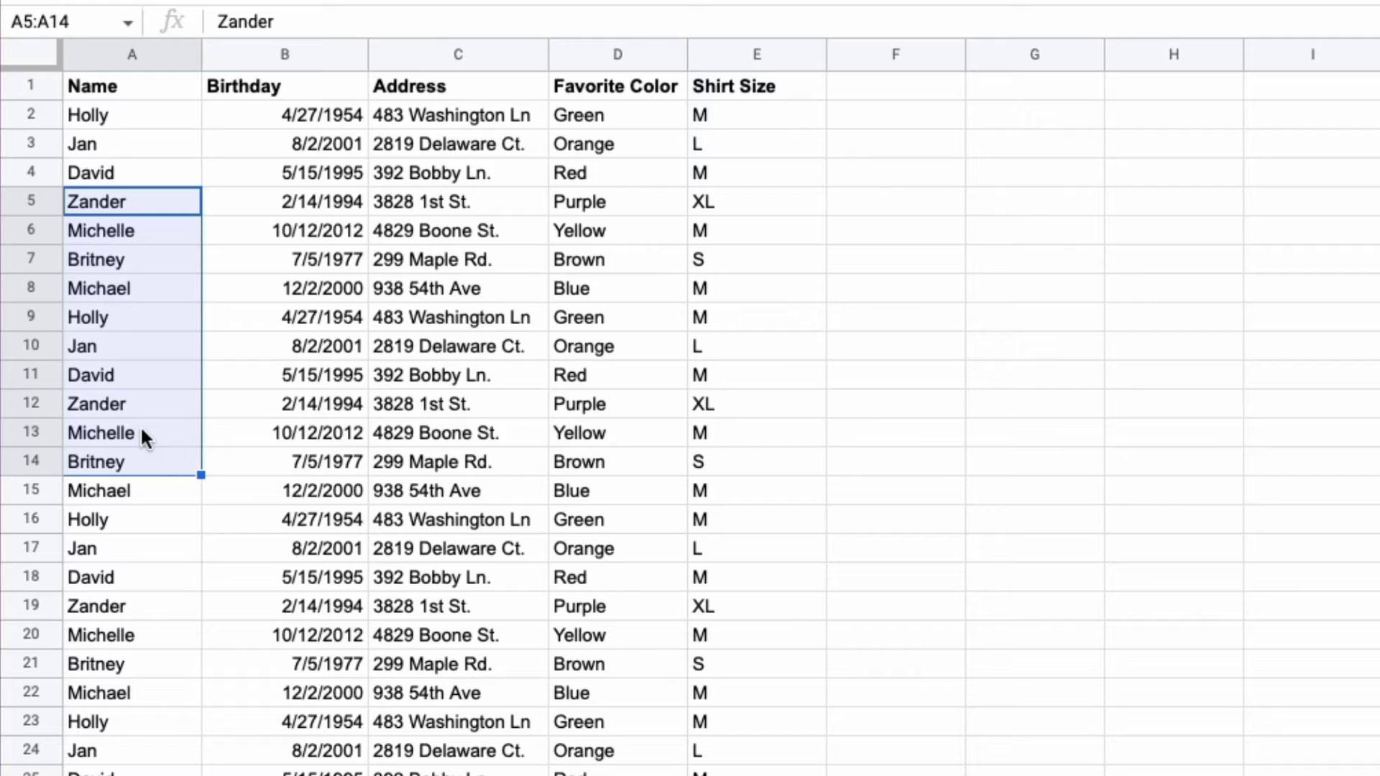
pyautogui.rightClick(119, 259)
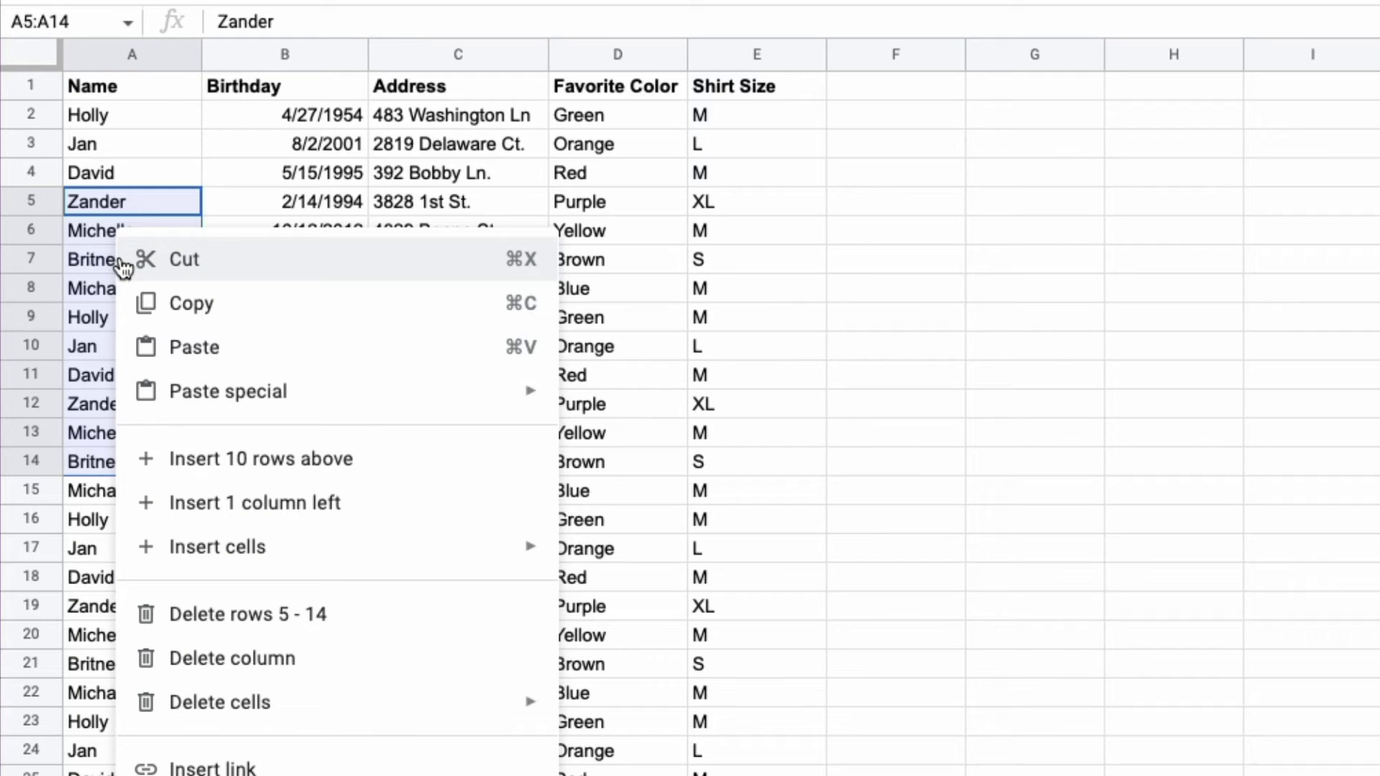
pyautogui.click(220, 465)
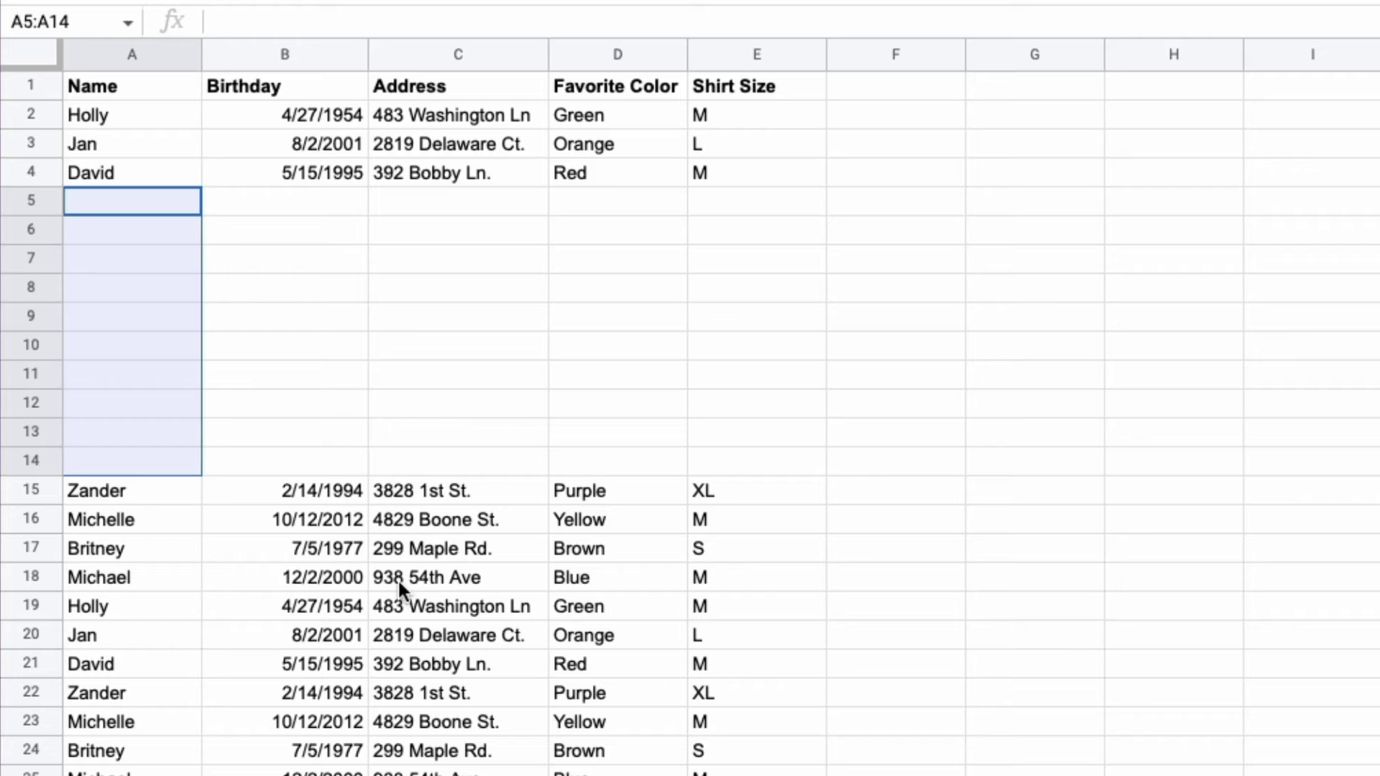
# - Select header cells D1:G1 and insert four blank columns left of Favorite Color
pyautogui.click(1034, 374)
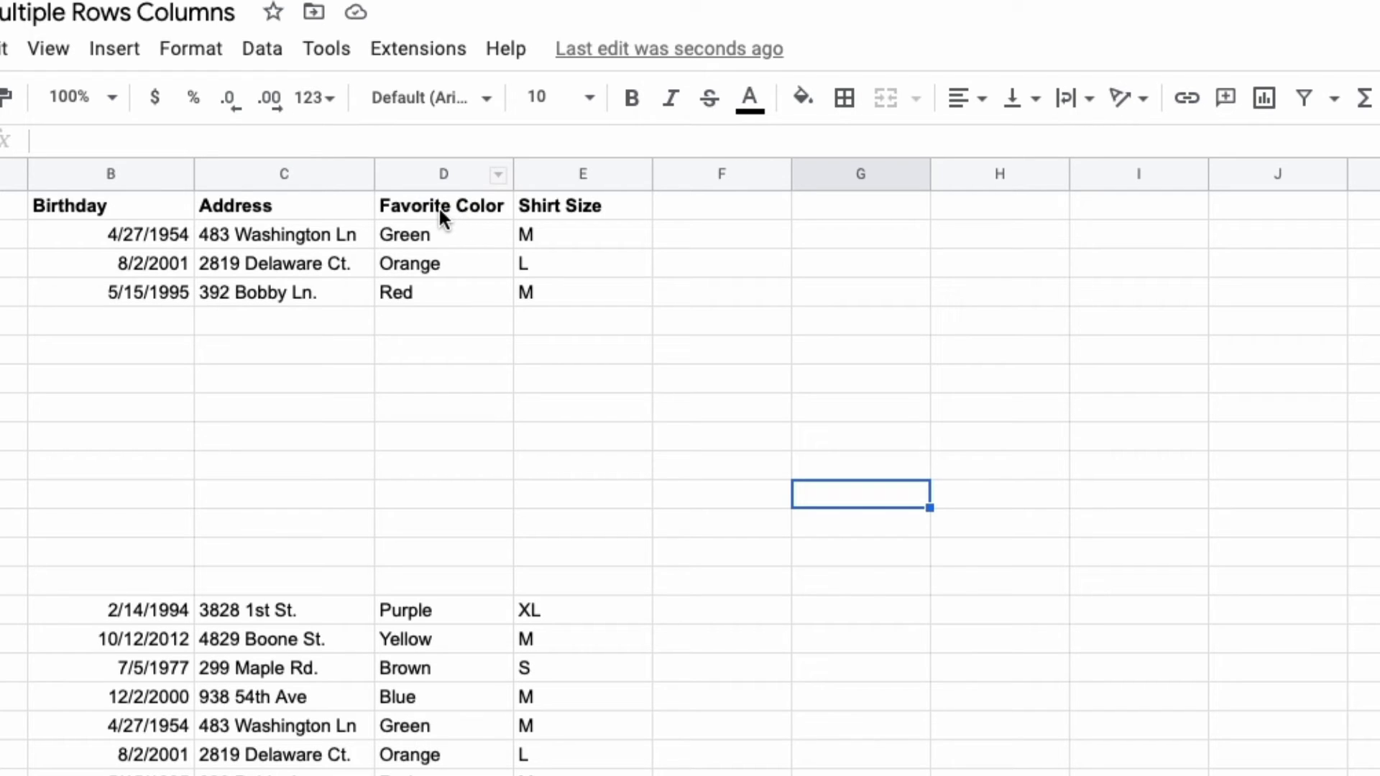
pyautogui.moveTo(437, 207); pyautogui.dragTo(699, 210)
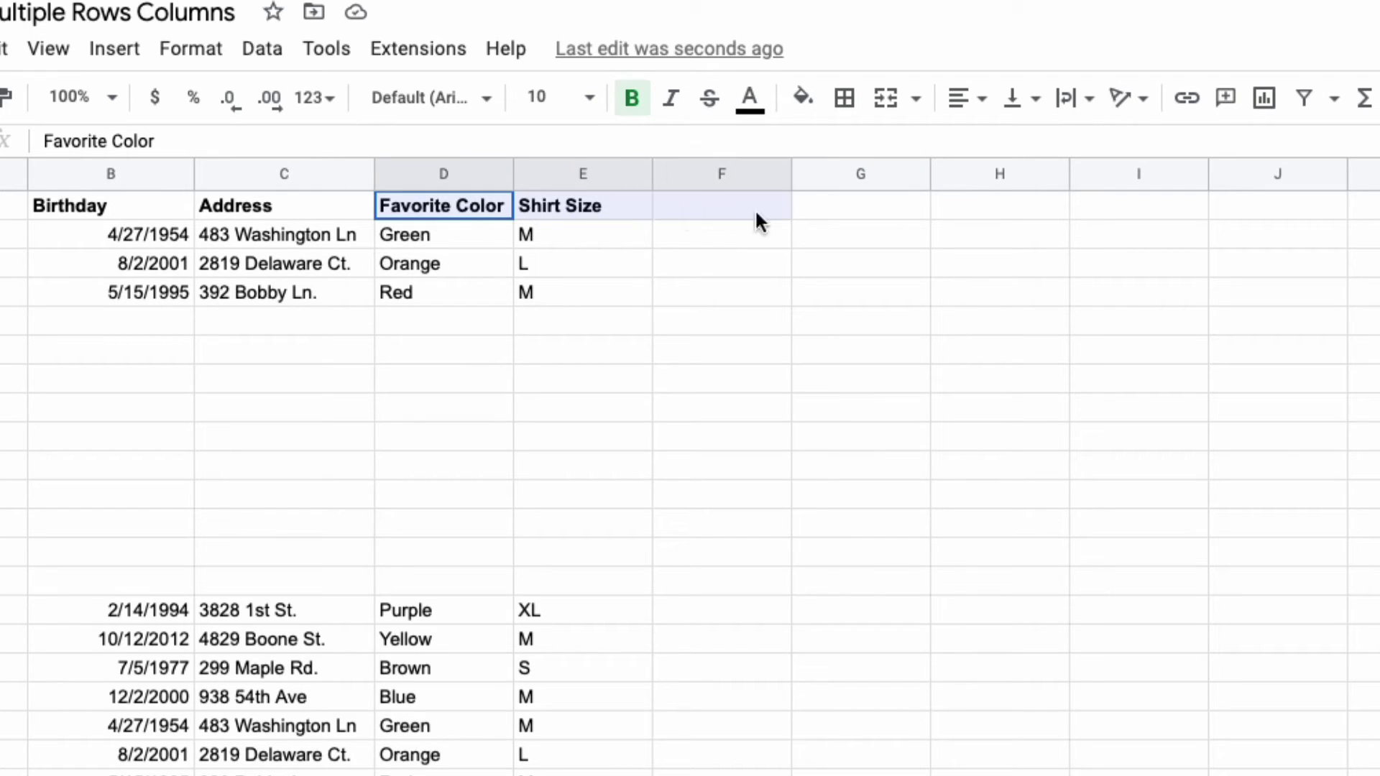
pyautogui.moveTo(795, 217); pyautogui.dragTo(817, 217)
pyautogui.rightClick(579, 208)
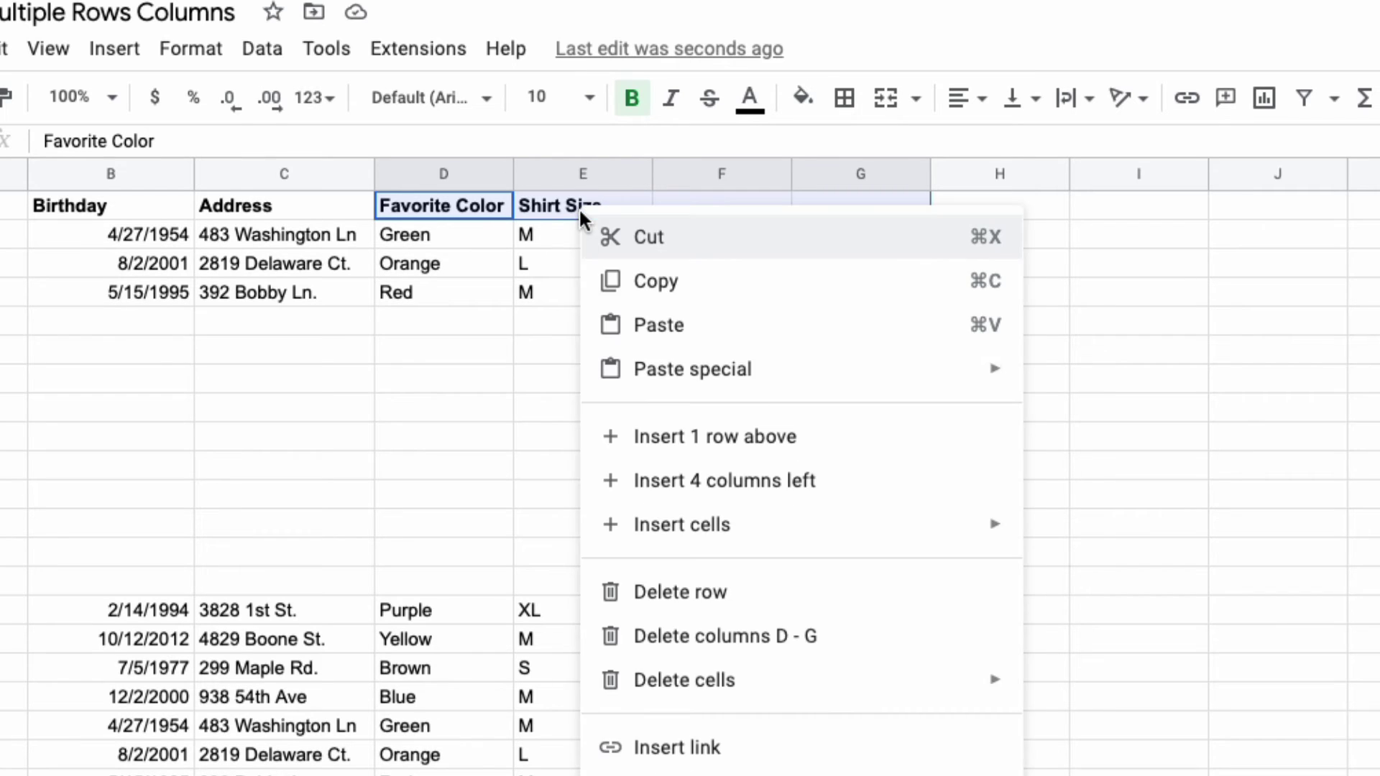
pyautogui.click(716, 487)
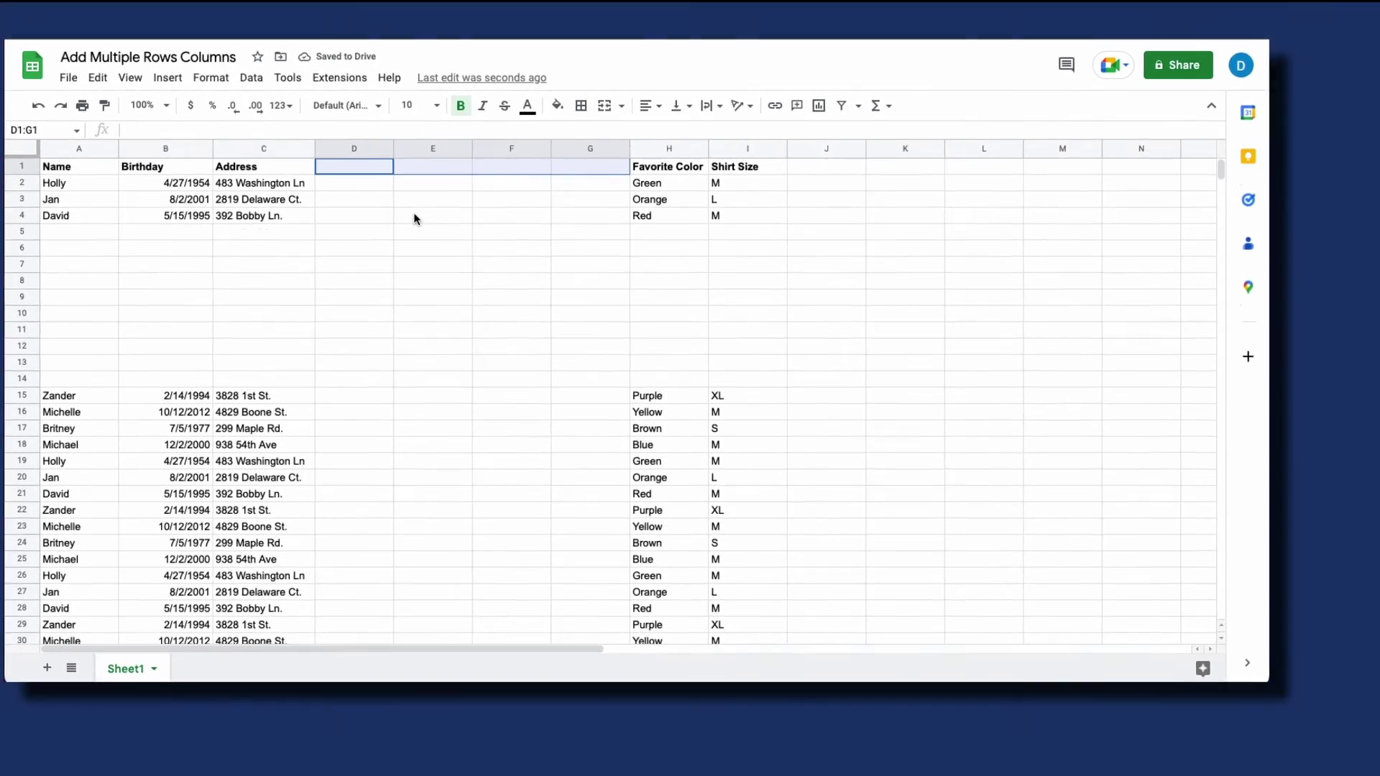
pyautogui.click(448, 229)
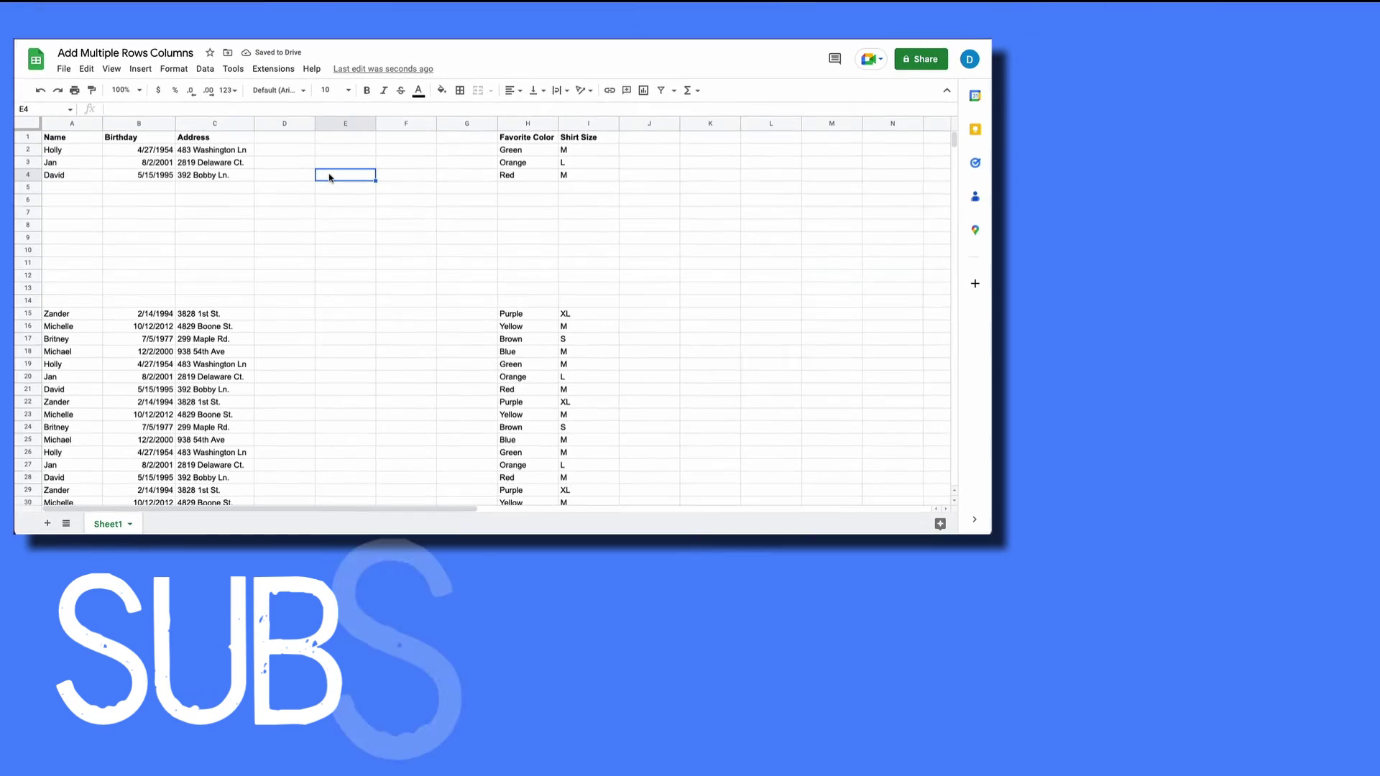